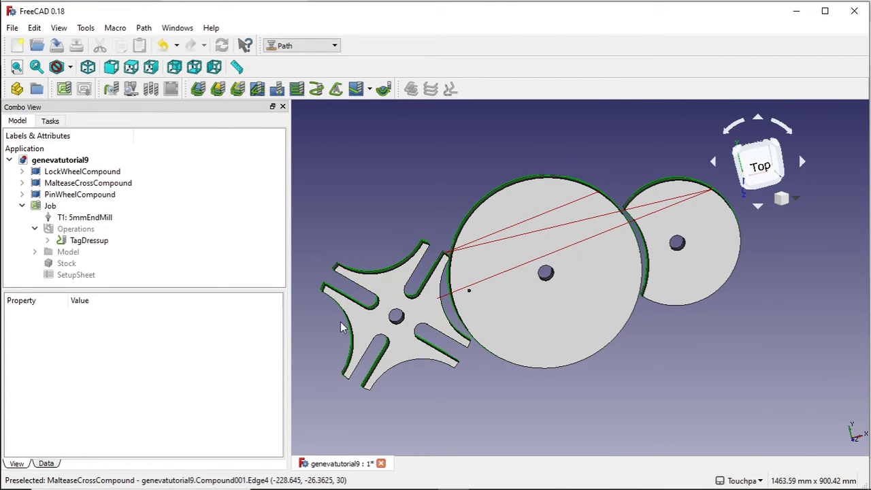
Zoom and orbit onto the Maltese cross and select its central axle hole's inner cylindrical wall.
{"action": "scroll", "coordinate": [343, 327], "scroll_direction": "up", "scroll_amount": 5}
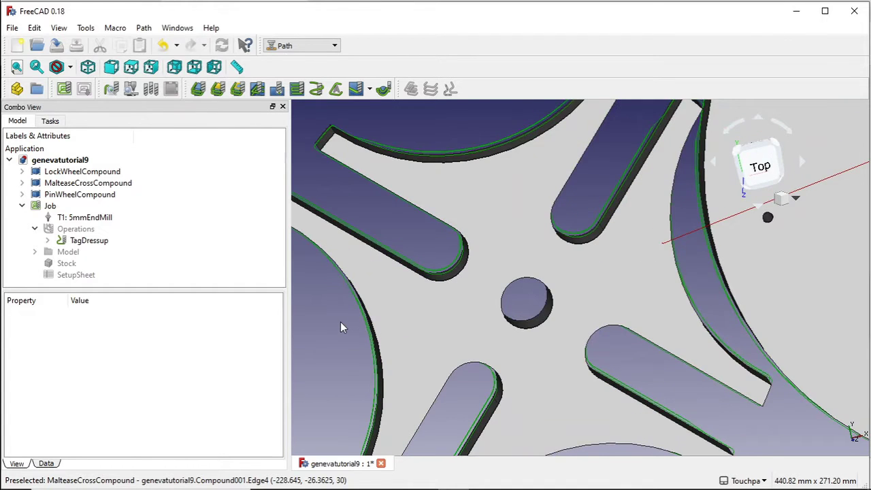
{"action": "scroll", "coordinate": [342, 327], "scroll_direction": "up", "scroll_amount": 2}
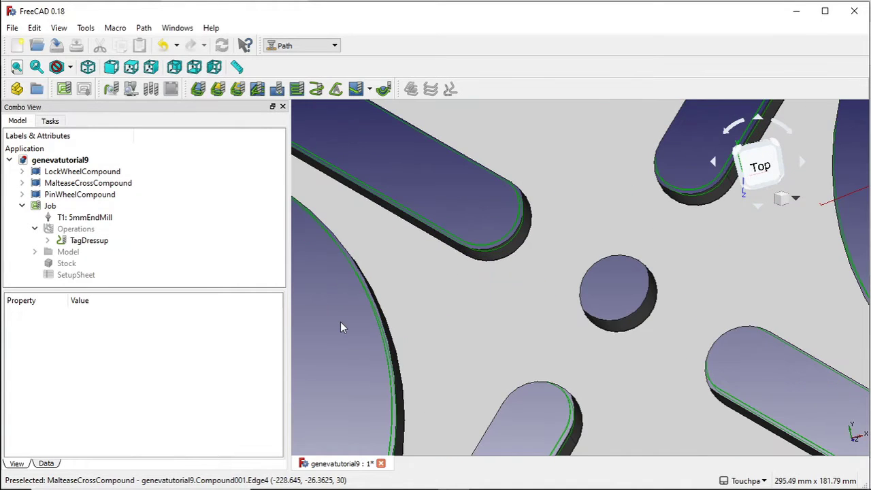
{"action": "left_click_drag", "start_coordinate": [571, 325], "coordinate": [485, 332], "text": "shift"}
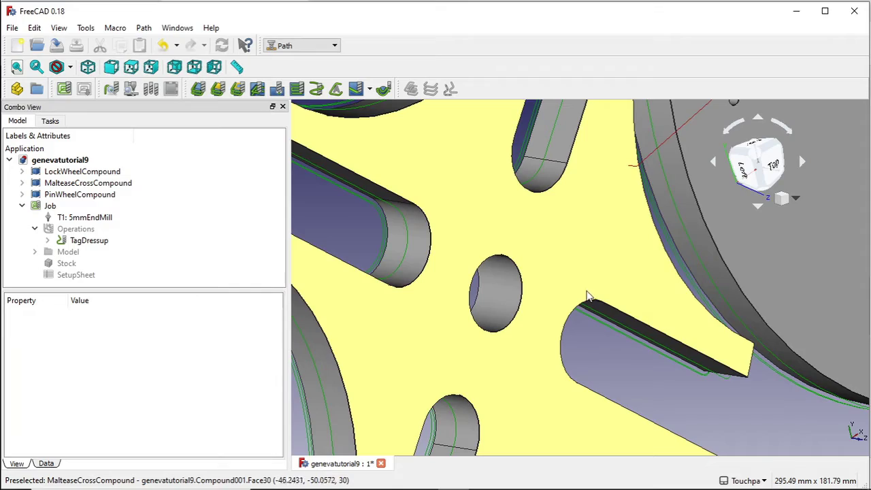
{"action": "left_click_drag", "start_coordinate": [551, 308], "coordinate": [517, 330], "text": "shift"}
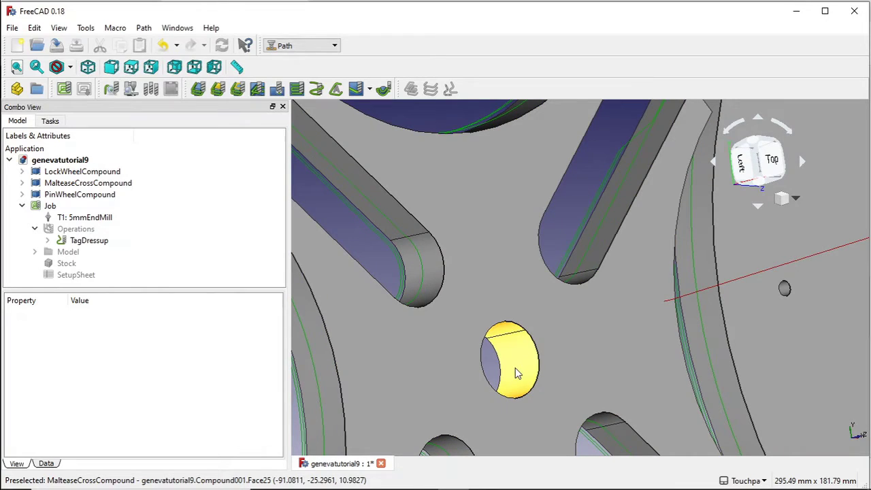
{"action": "left_click", "coordinate": [517, 373]}
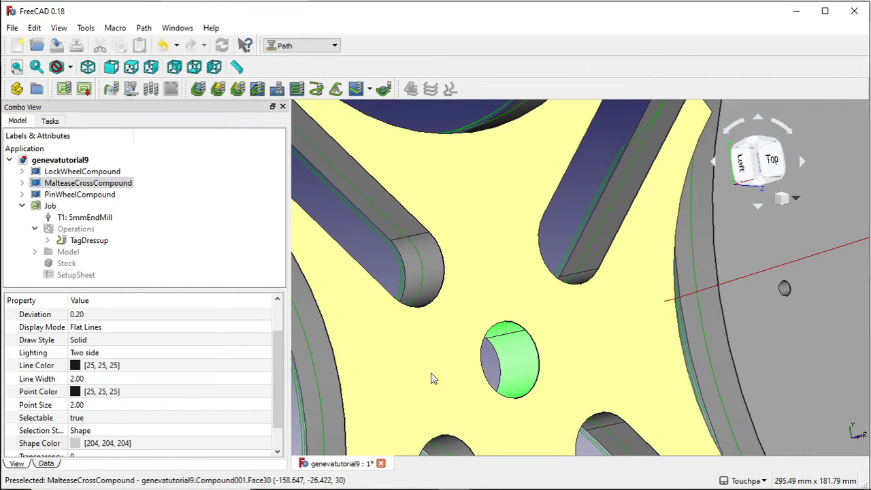
{"action": "left_click_drag", "start_coordinate": [431, 377], "coordinate": [315, 364], "text": "shift"}
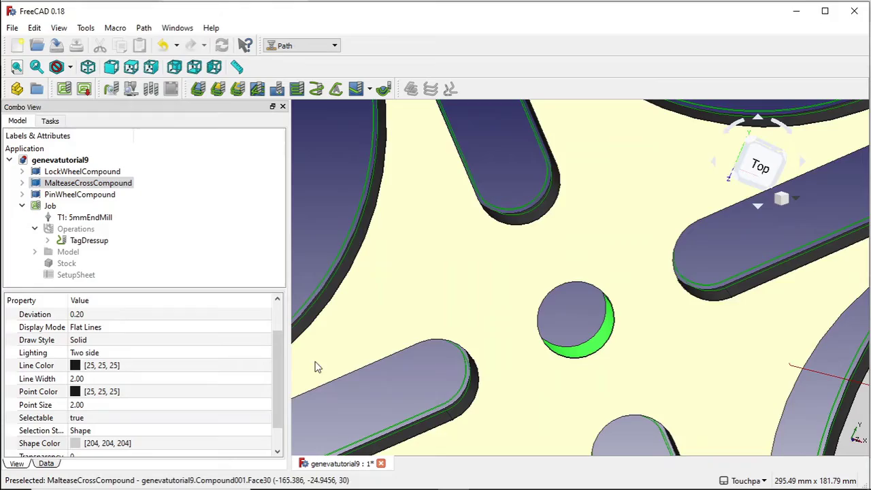
{"action": "left_click_drag", "start_coordinate": [533, 356], "coordinate": [555, 340], "text": "shift"}
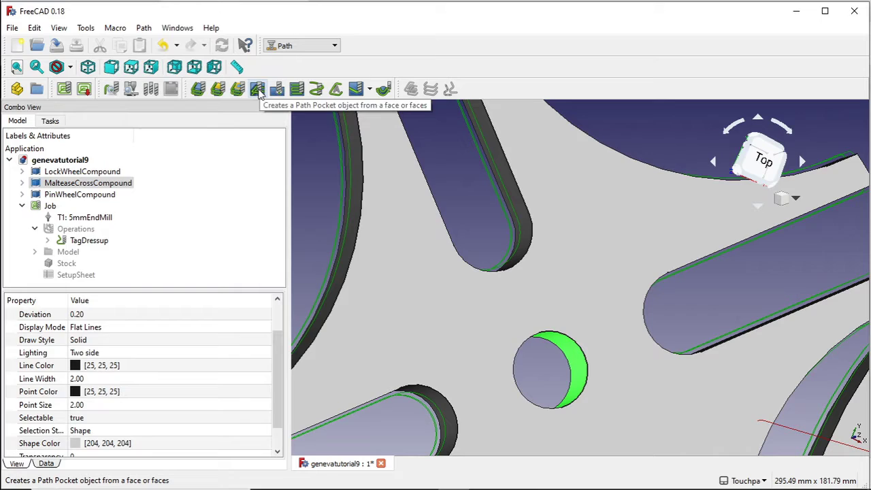
Create a Pocket_Shape operation on the hole face with the default ZigZag 45° pattern.
{"action": "left_click", "coordinate": [257, 91]}
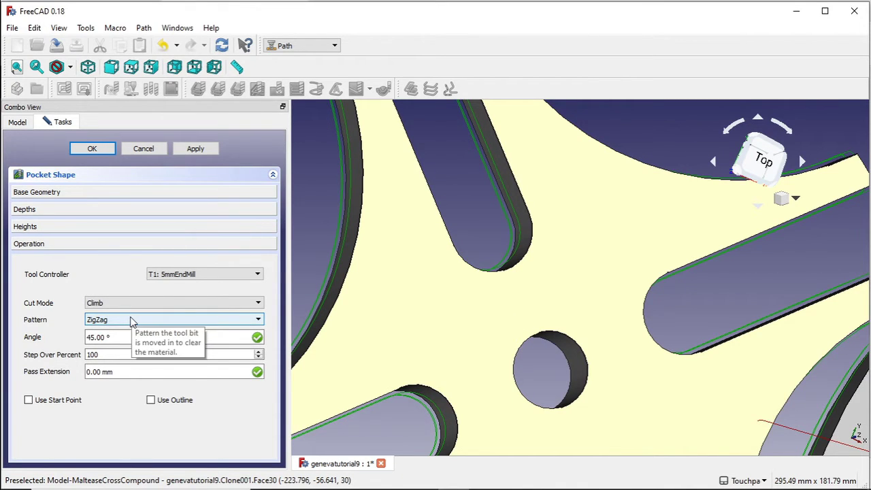
{"action": "left_click", "coordinate": [192, 151]}
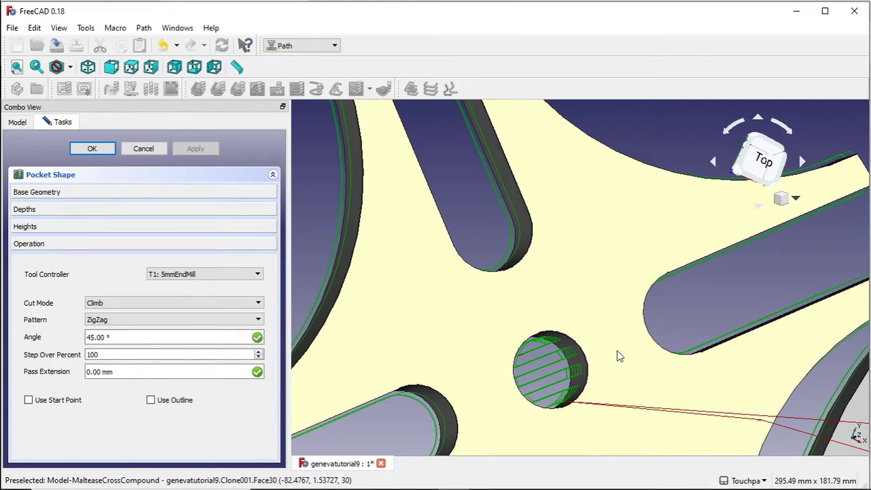
{"action": "left_click", "coordinate": [611, 358]}
{"action": "left_click_drag", "start_coordinate": [610, 358], "coordinate": [576, 376]}
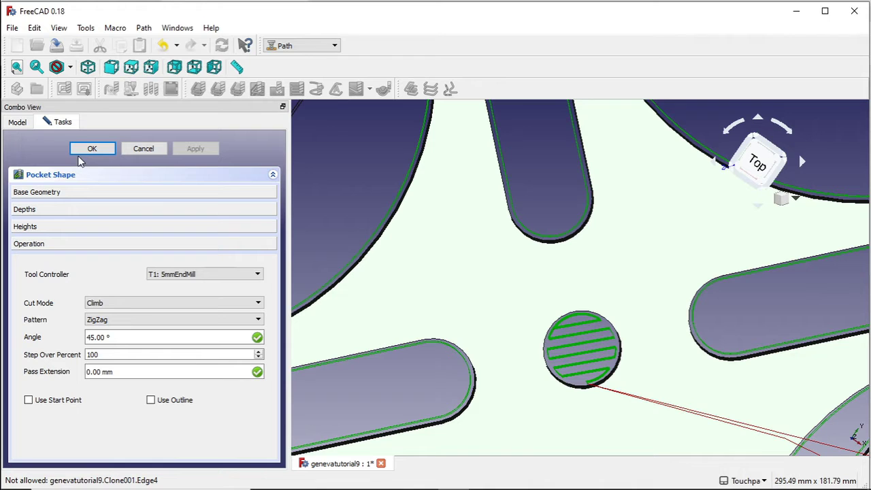
{"action": "left_click", "coordinate": [93, 150]}
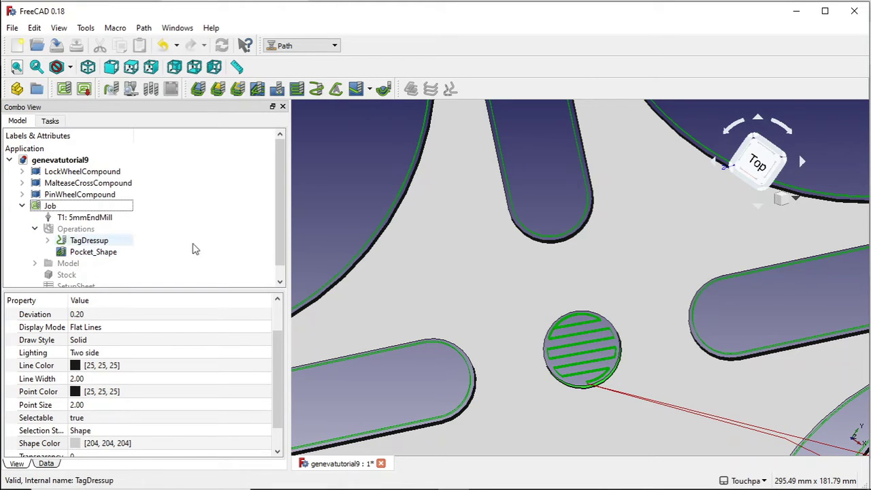
{"action": "left_click_drag", "start_coordinate": [282, 239], "coordinate": [283, 276]}
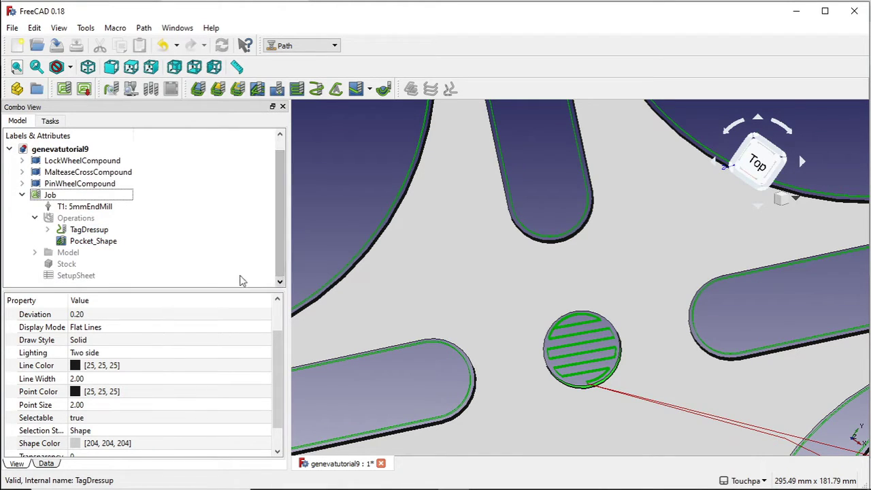
{"action": "left_click", "coordinate": [28, 222]}
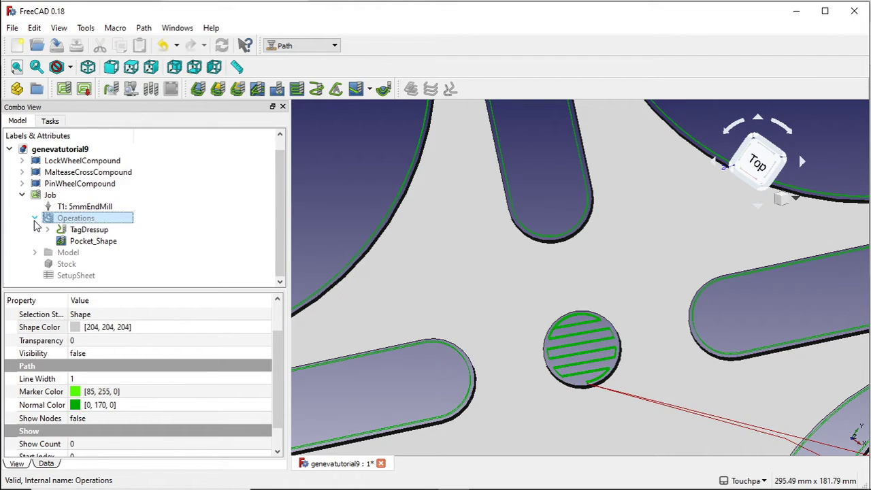
{"action": "scroll", "coordinate": [37, 227], "scroll_direction": "up", "scroll_amount": 1}
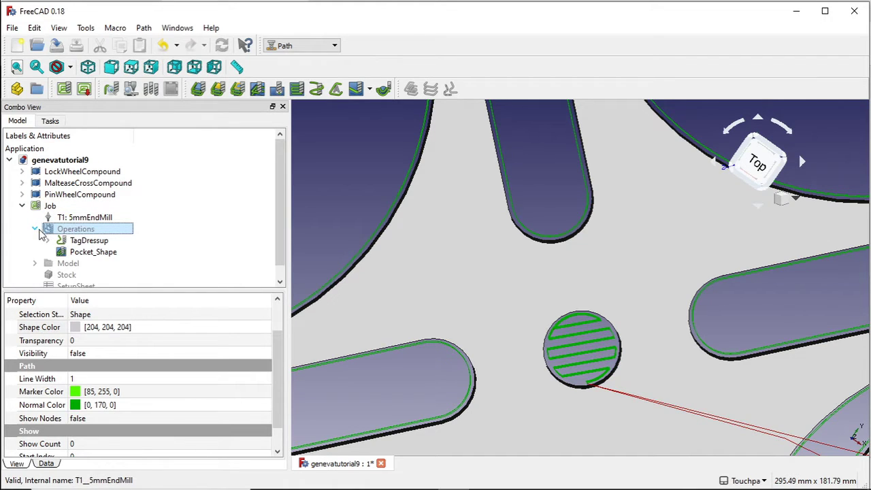
{"action": "left_click", "coordinate": [93, 252]}
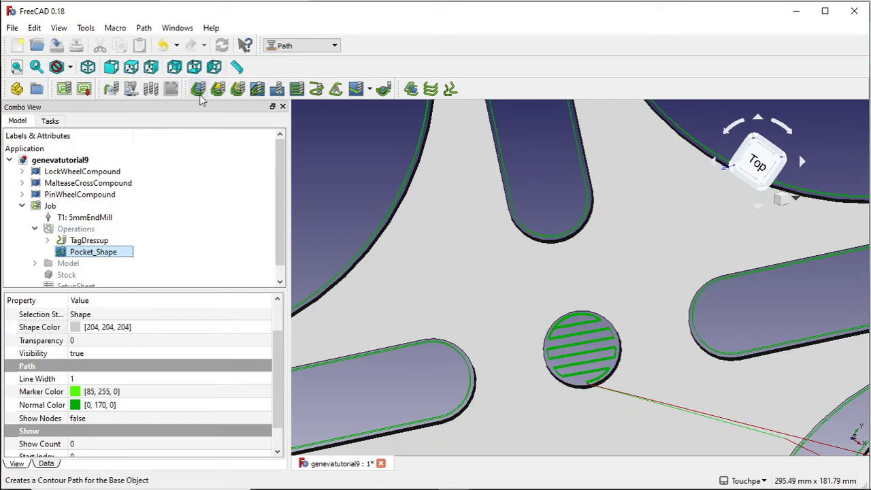
{"action": "left_click", "coordinate": [132, 91]}
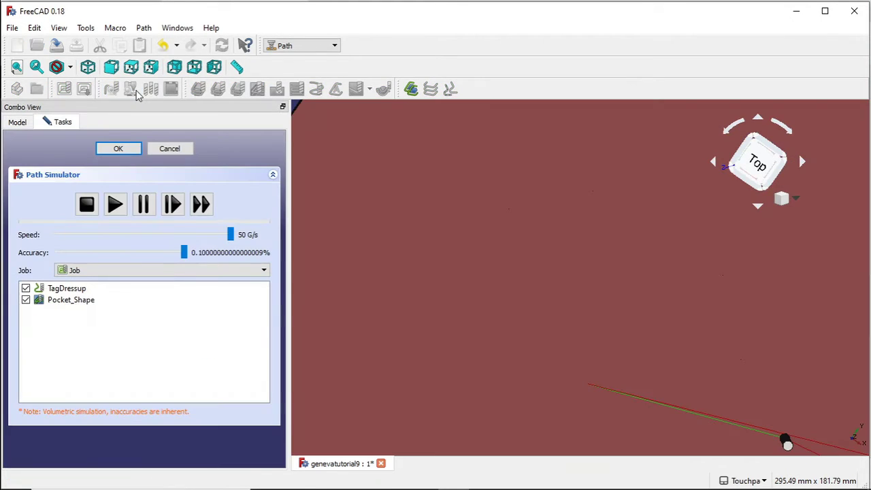
{"action": "left_click", "coordinate": [26, 290]}
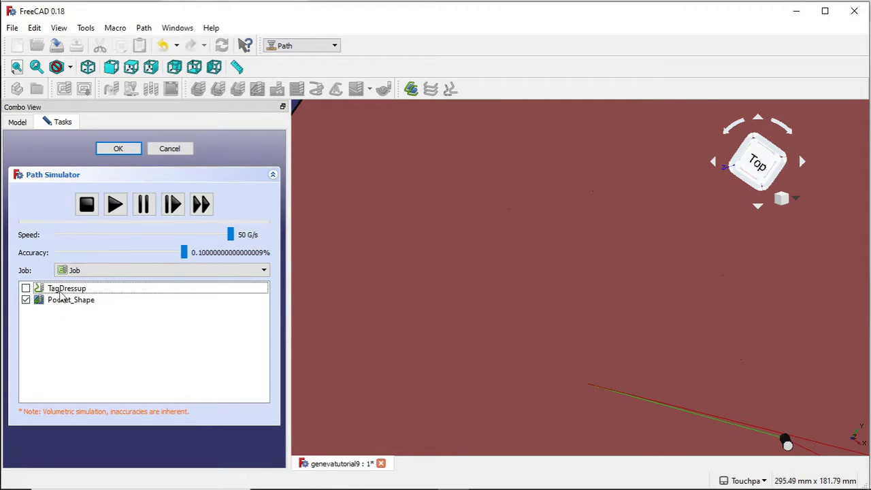
{"action": "left_click", "coordinate": [115, 205]}
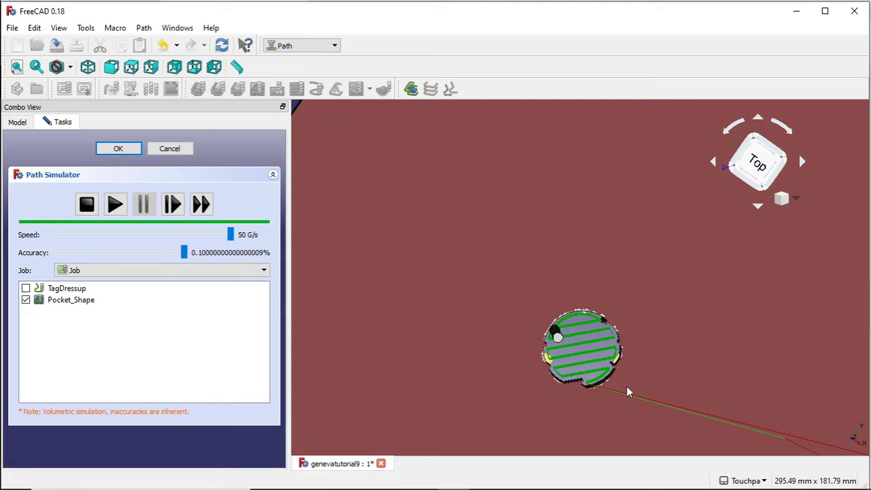
{"action": "mouse_move", "coordinate": [590, 355]}
{"action": "left_mouse_down", "text": "shift"}
{"action": "mouse_move", "coordinate": [578, 323]}
{"action": "mouse_move", "coordinate": [580, 350]}
{"action": "mouse_move", "coordinate": [642, 360]}
{"action": "mouse_move", "coordinate": [579, 348]}
{"action": "left_mouse_up", "text": "shift"}
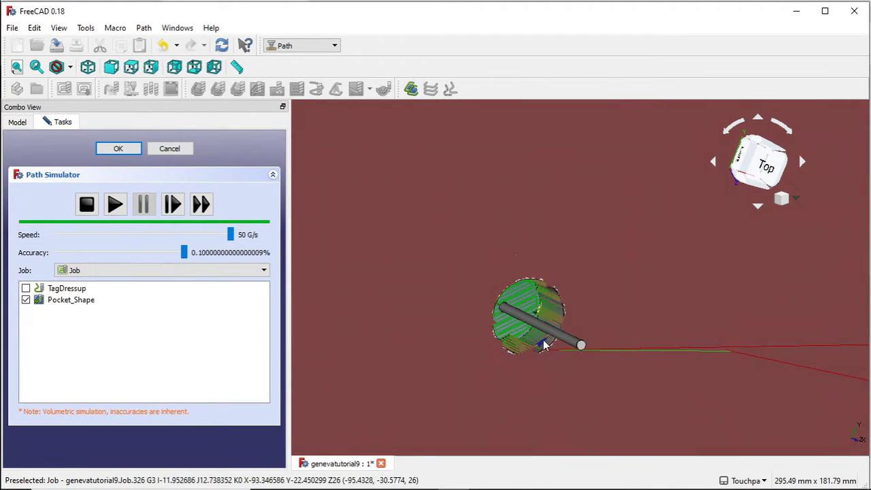
{"action": "left_click", "coordinate": [170, 149]}
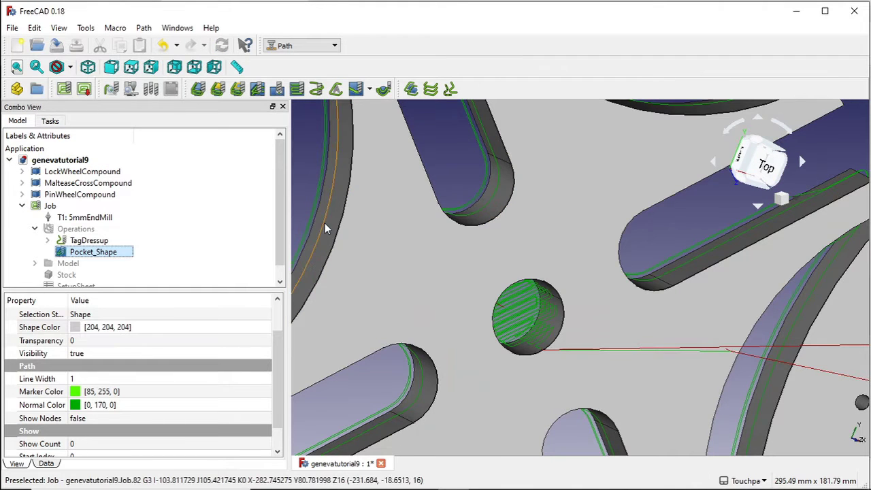
Check TagDressup's Contour child, then make the Pocket_Shape toolpath visible again.
{"action": "scroll", "coordinate": [283, 238], "scroll_direction": "down", "scroll_amount": 1}
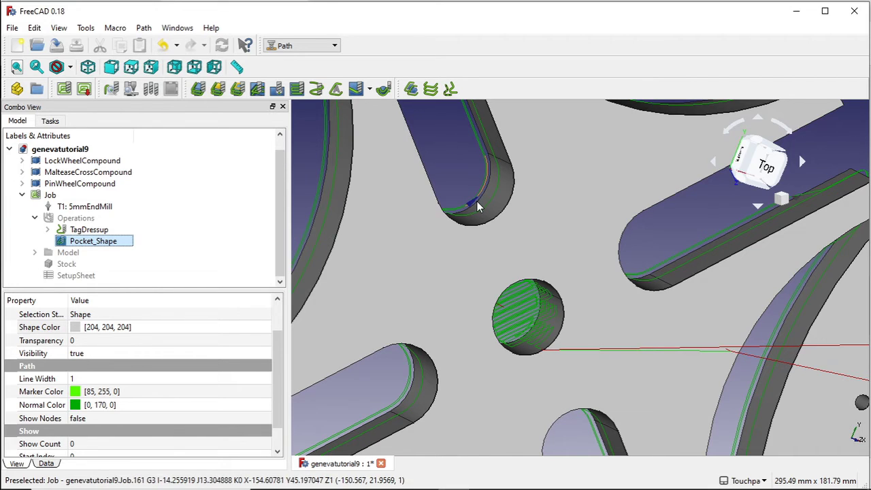
{"action": "left_click", "coordinate": [47, 229]}
{"action": "left_click", "coordinate": [102, 241]}
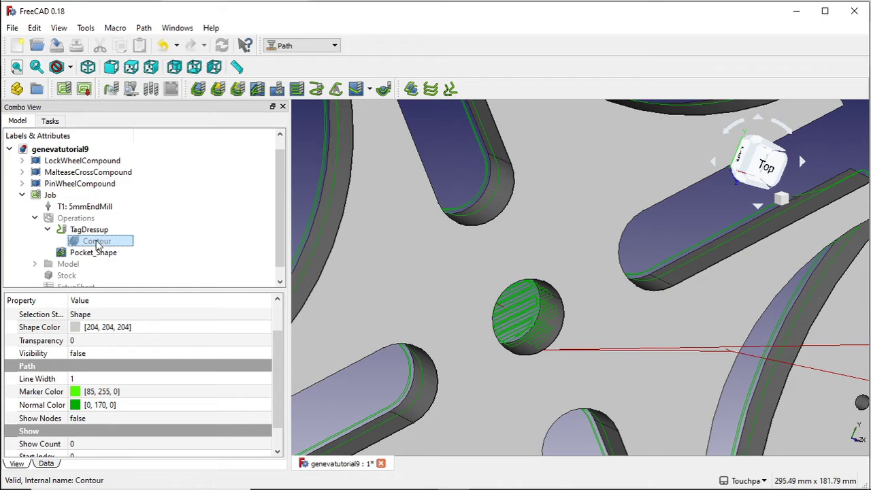
{"action": "left_click", "coordinate": [49, 231]}
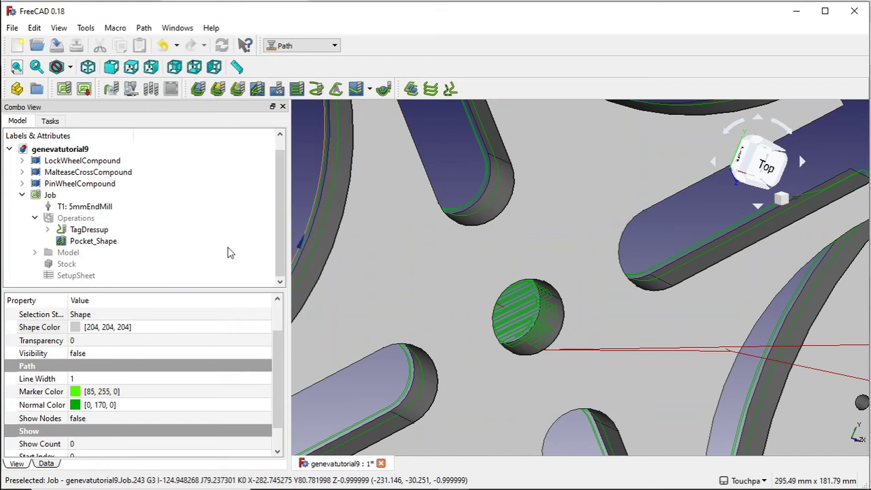
{"action": "left_click", "coordinate": [94, 241]}
{"action": "key", "text": "space"}
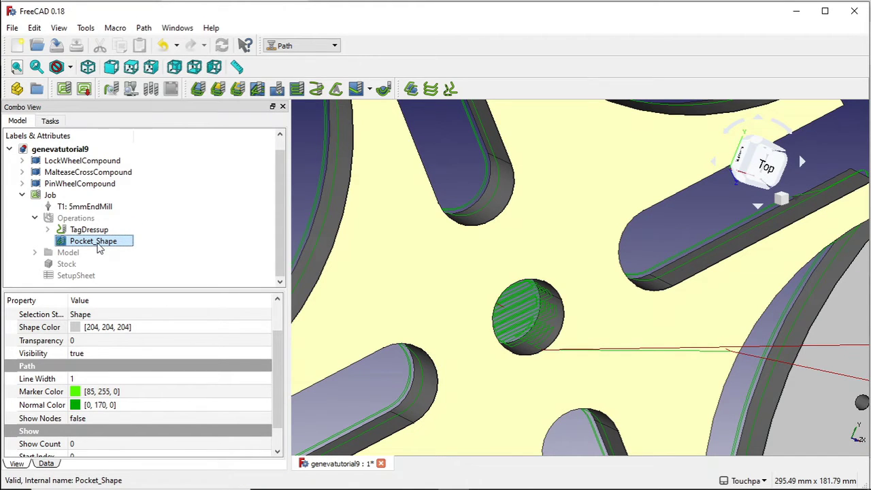
Change Pocket_Shape's clearing pattern from ZigZag to Spiral and apply it.
{"action": "double_click", "coordinate": [96, 241]}
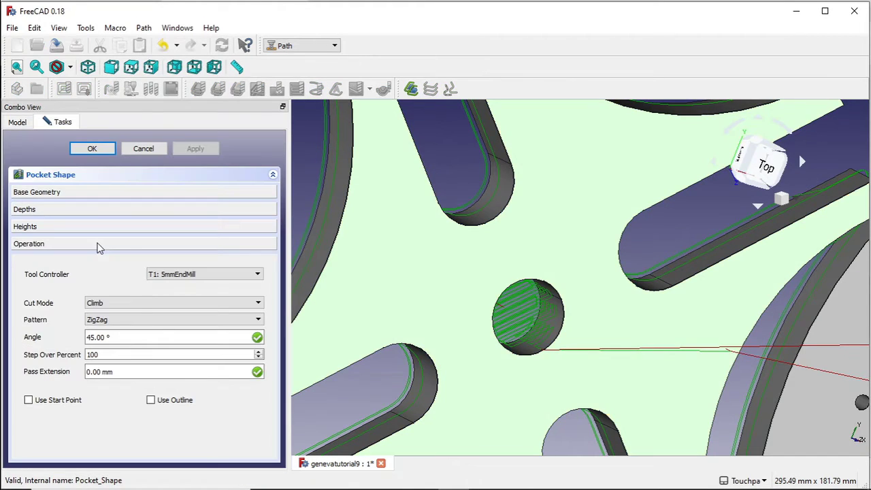
{"action": "left_click", "coordinate": [163, 321]}
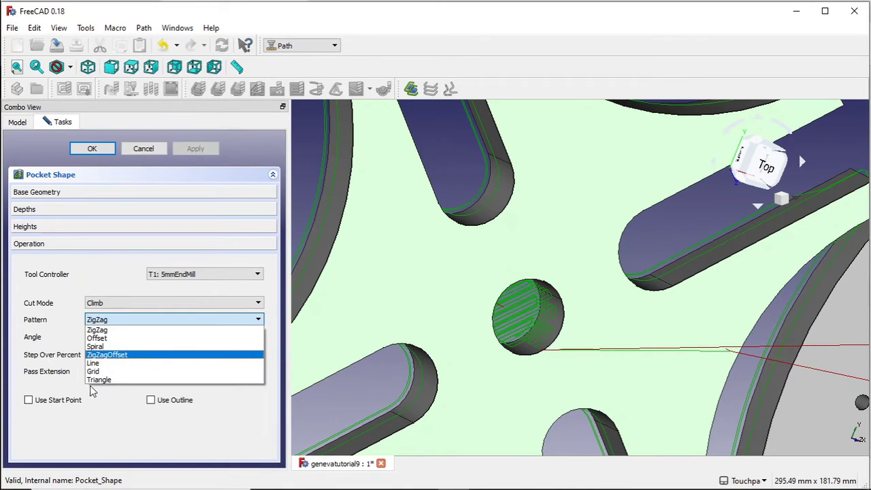
{"action": "left_click", "coordinate": [105, 346]}
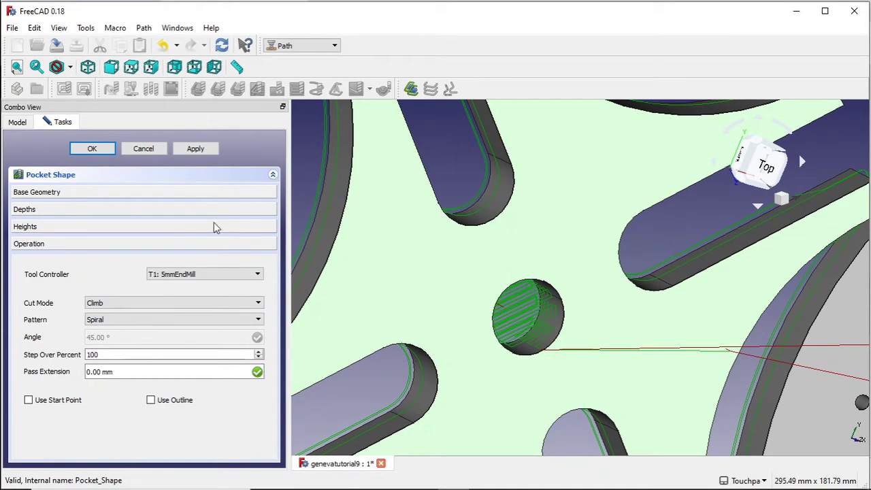
{"action": "left_click", "coordinate": [199, 150]}
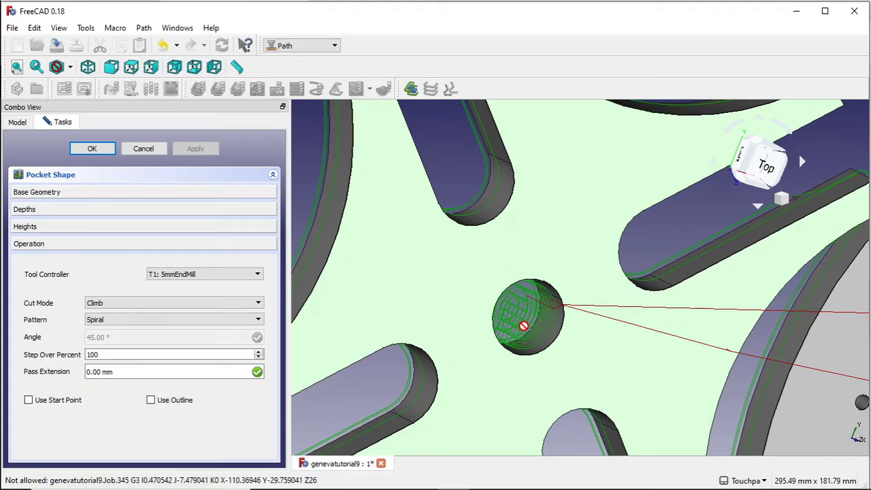
{"action": "left_click_drag", "start_coordinate": [530, 328], "coordinate": [547, 358], "text": "alt"}
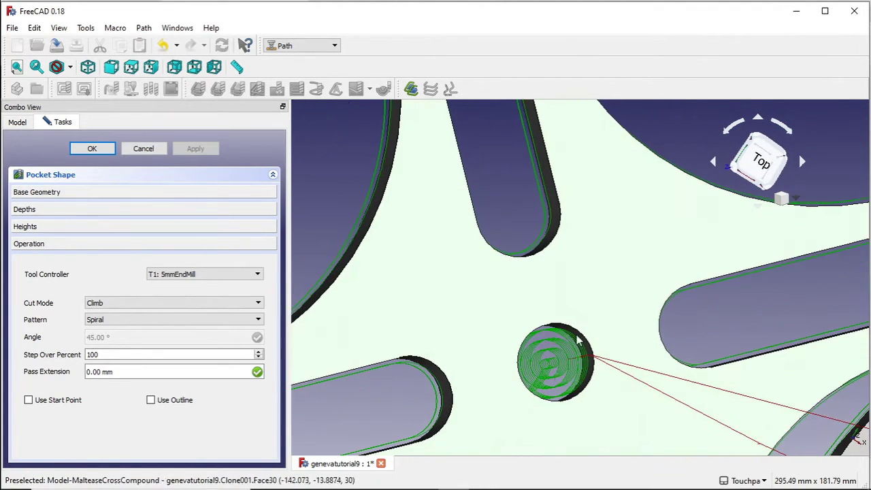
{"action": "left_click", "coordinate": [258, 358]}
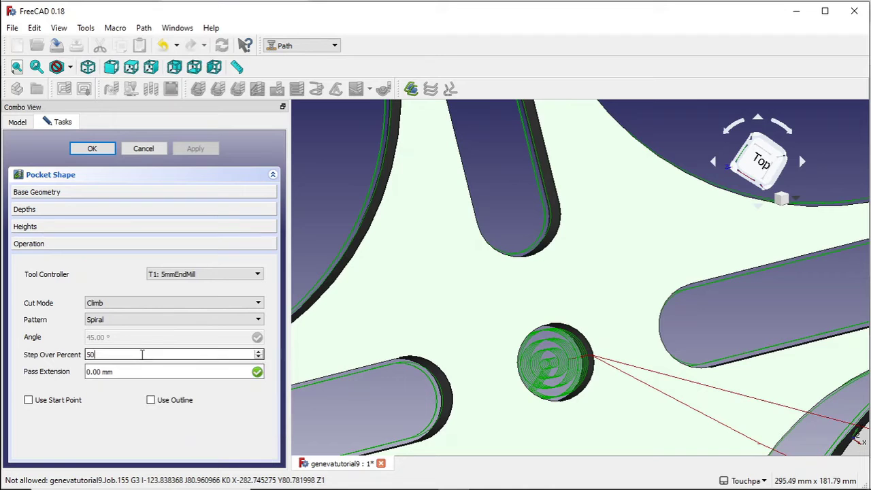
{"action": "key", "text": "Return"}
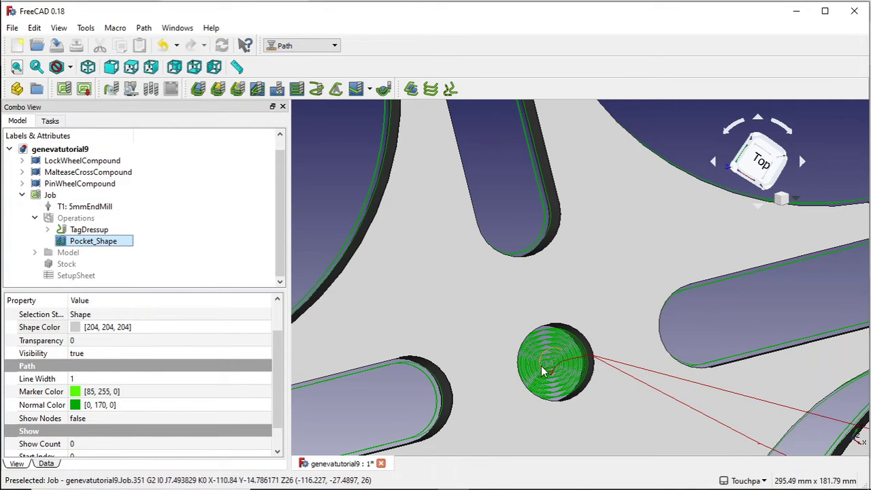
{"action": "double_click", "coordinate": [92, 245]}
{"action": "double_click", "coordinate": [91, 355]}
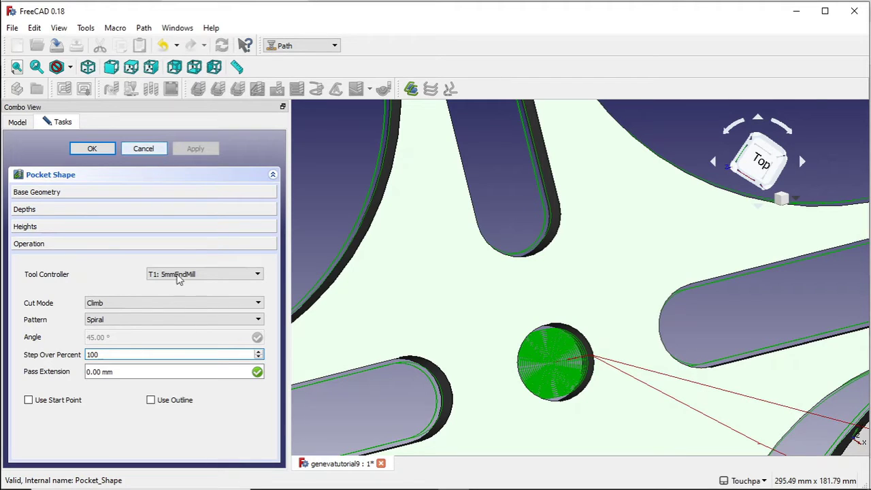
{"action": "left_click", "coordinate": [145, 371]}
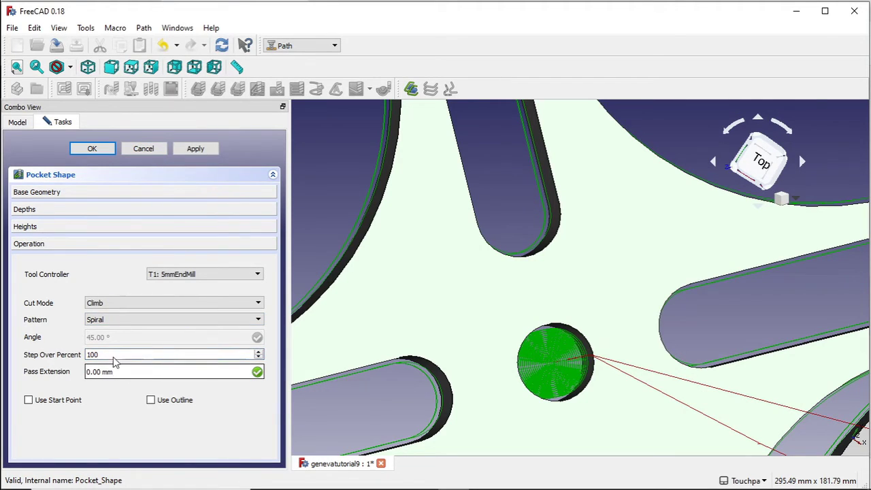
{"action": "left_click", "coordinate": [200, 149]}
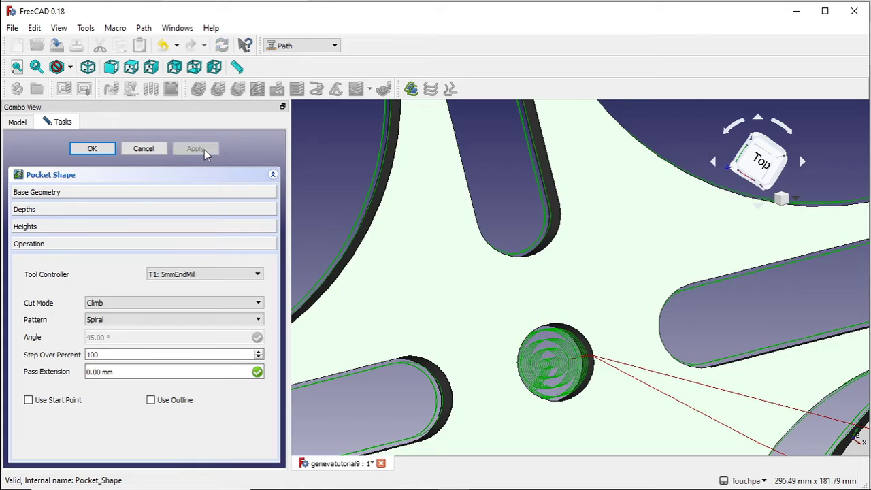
{"action": "left_click", "coordinate": [145, 353]}
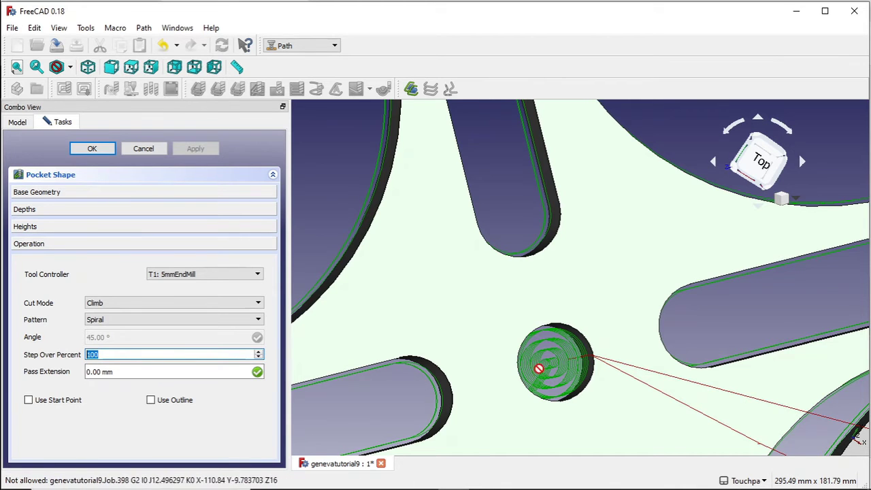
{"action": "key", "text": "2"}
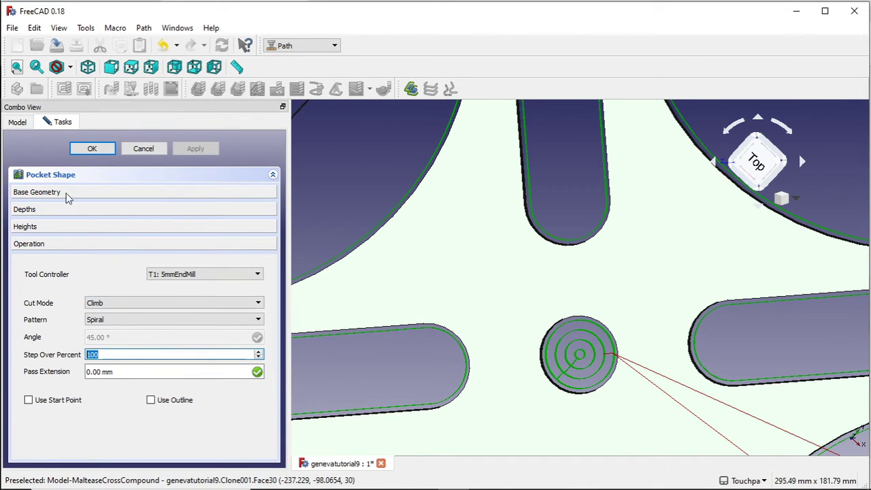
{"action": "left_click", "coordinate": [99, 149]}
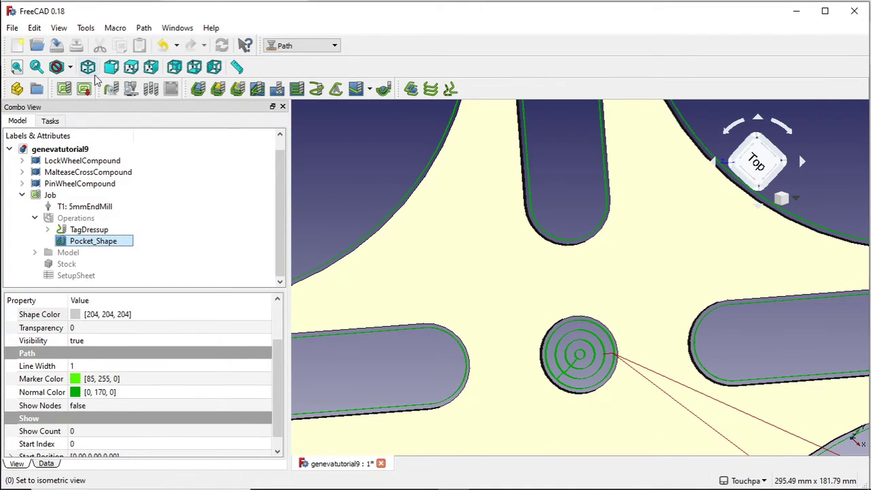
Simulate the job with TagDressup excluded and keep the milled CutMaterial stock.
{"action": "left_click", "coordinate": [131, 89]}
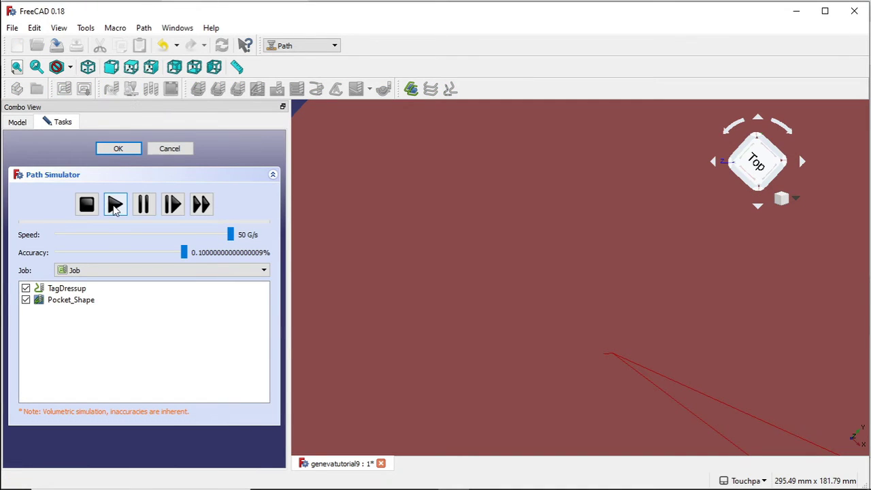
{"action": "left_click", "coordinate": [24, 288]}
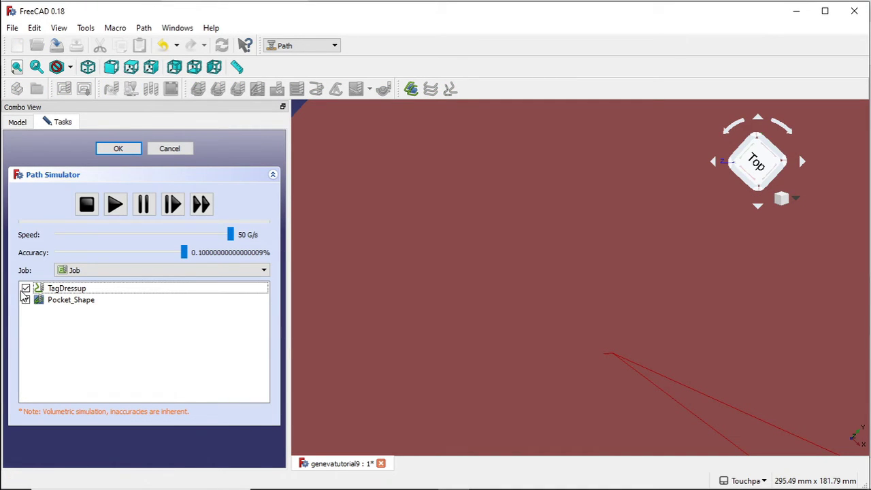
{"action": "middle_click_drag", "start_coordinate": [624, 249], "coordinate": [451, 260]}
{"action": "left_click", "coordinate": [116, 204]}
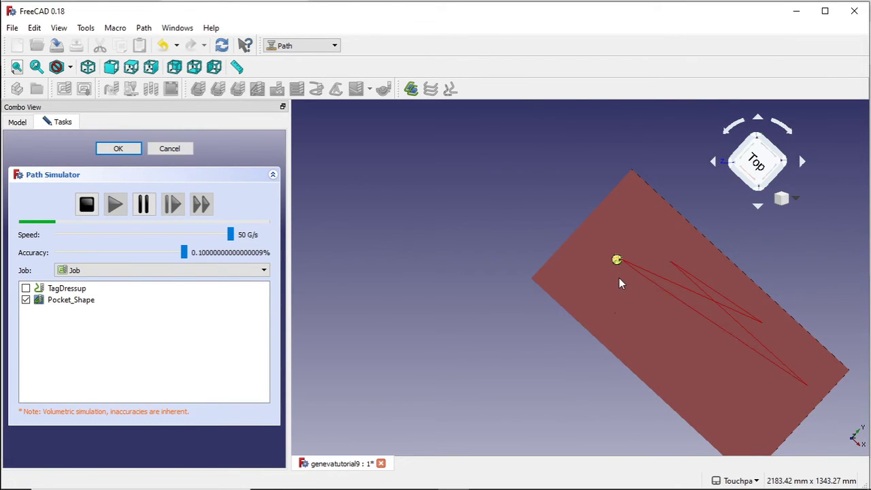
{"action": "scroll", "coordinate": [619, 283], "scroll_direction": "up", "scroll_amount": 3}
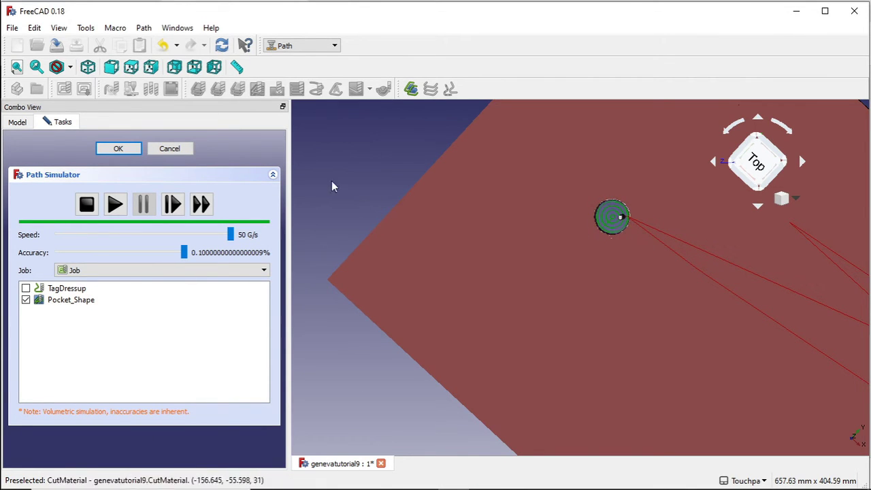
{"action": "left_click", "coordinate": [118, 149]}
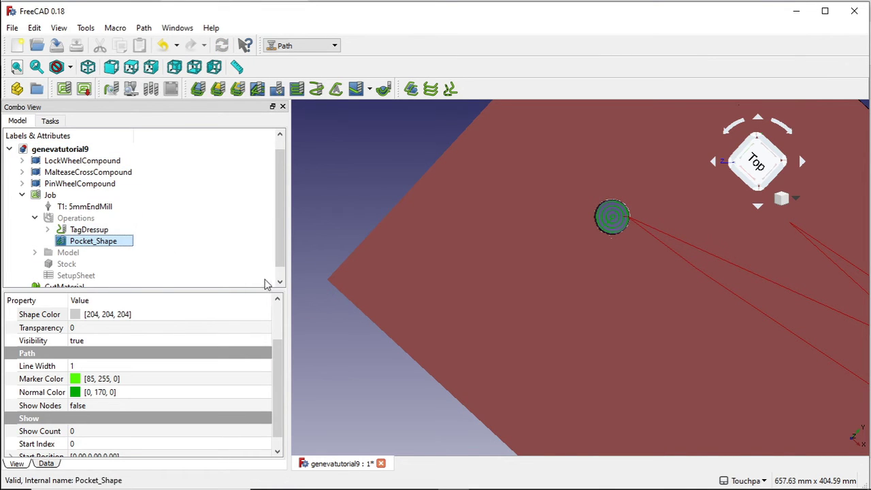
Delete the CutMaterial simulation result from the tree.
{"action": "left_click", "coordinate": [76, 287]}
{"action": "right_click", "coordinate": [77, 289]}
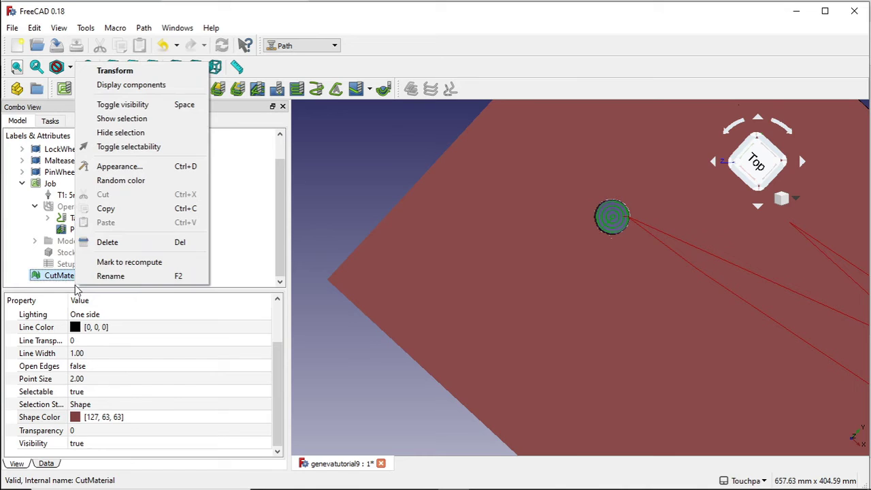
{"action": "left_click", "coordinate": [134, 248]}
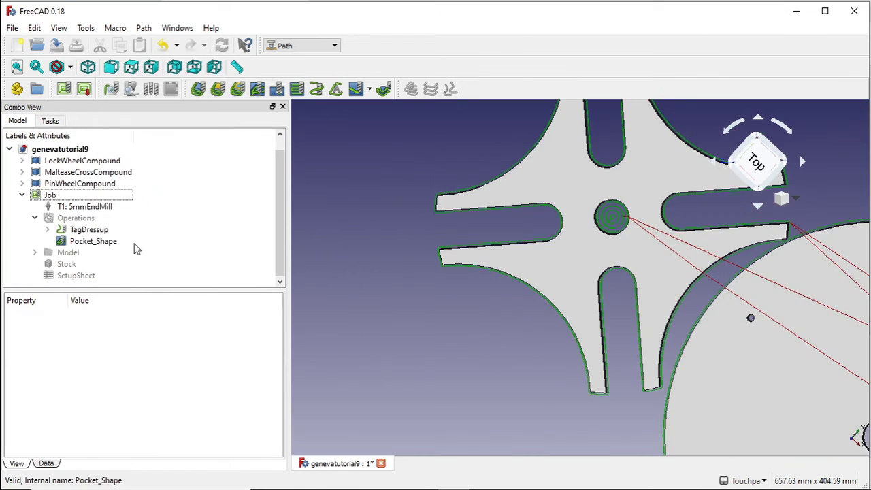
Delete the Pocket_Shape operation despite its linked items, then view all three parts from the top.
{"action": "left_click", "coordinate": [97, 249]}
{"action": "right_click", "coordinate": [98, 249]}
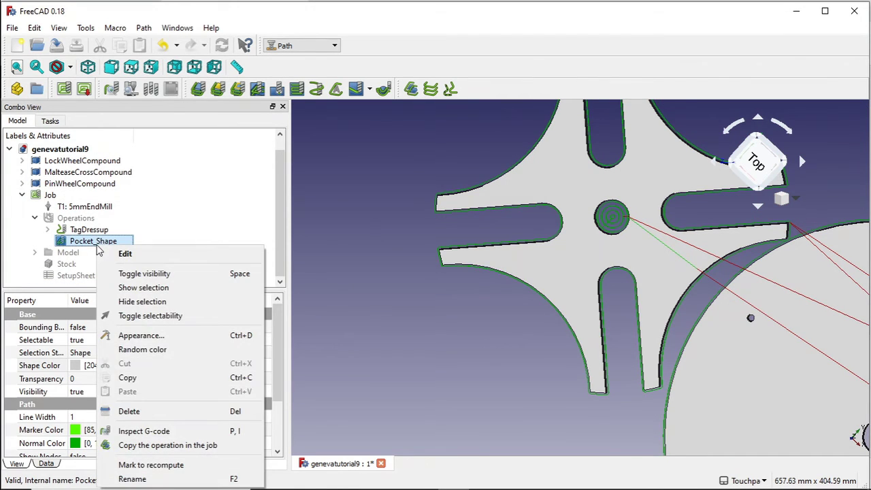
{"action": "left_click", "coordinate": [153, 411]}
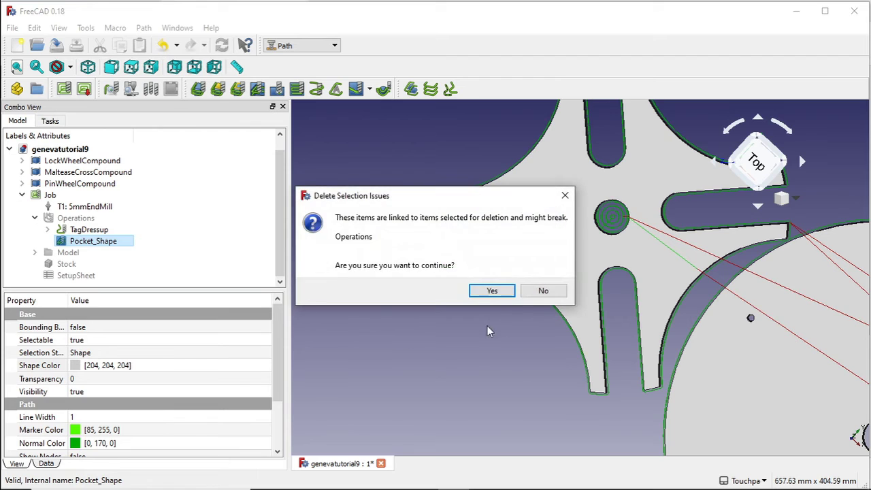
{"action": "left_click", "coordinate": [502, 291]}
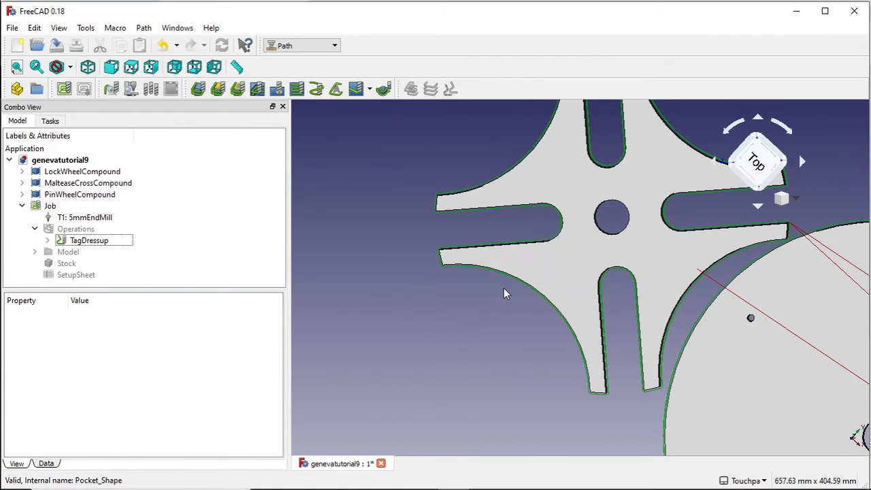
{"action": "key", "text": "2"}
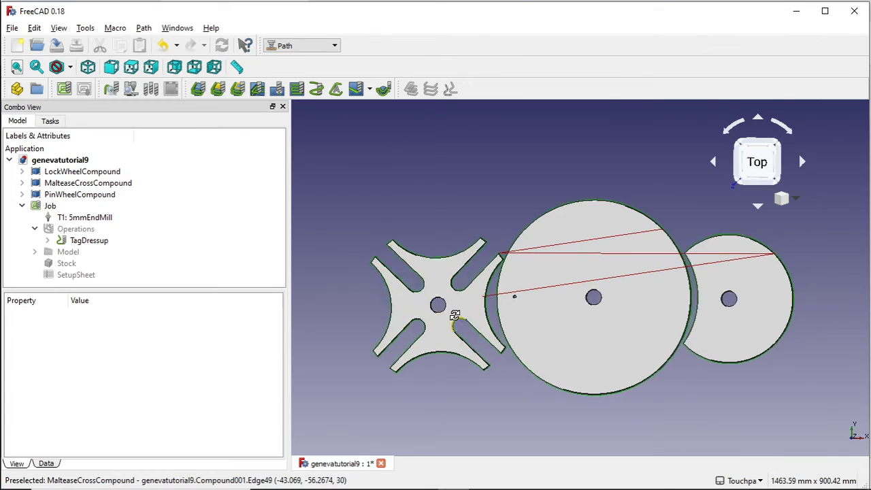
Orbit and zoom onto the Maltese cross and select the inner wall of its centre hole.
{"action": "left_click_drag", "start_coordinate": [451, 311], "coordinate": [449, 282], "text": "alt"}
{"action": "scroll", "coordinate": [449, 282], "scroll_direction": "up", "scroll_amount": 8}
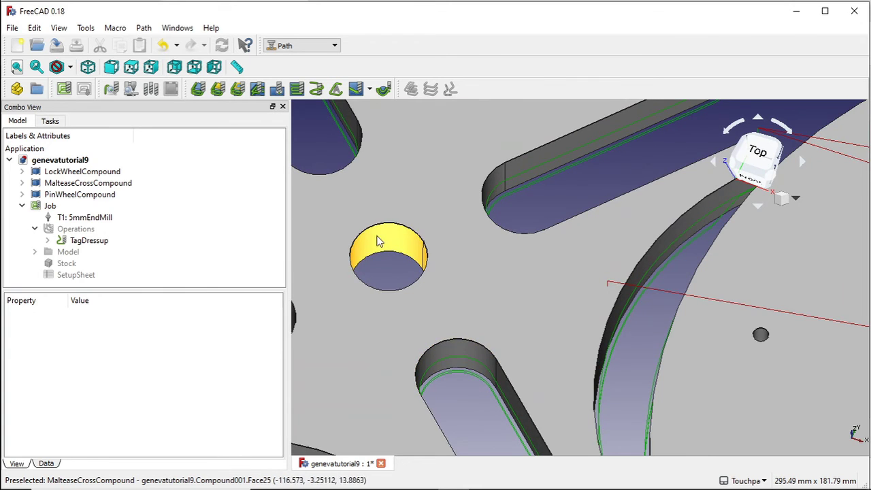
{"action": "left_click", "coordinate": [375, 239]}
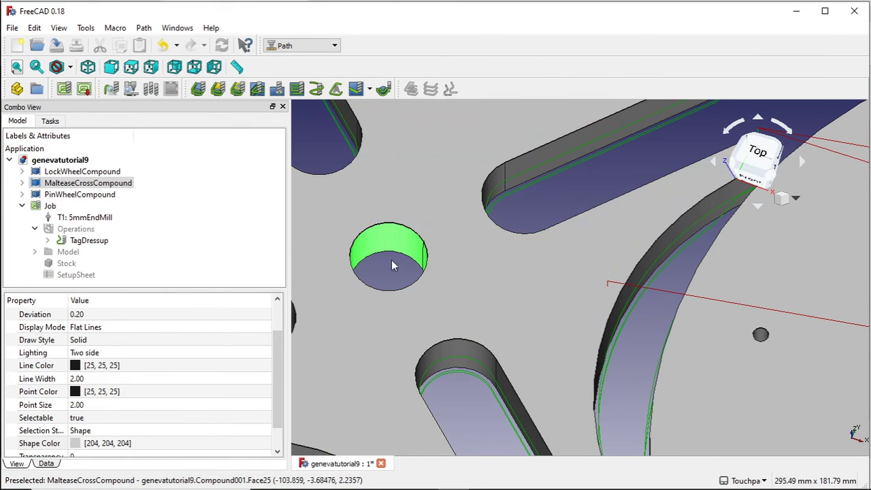
{"action": "left_click_drag", "start_coordinate": [400, 274], "coordinate": [190, 133], "text": "alt"}
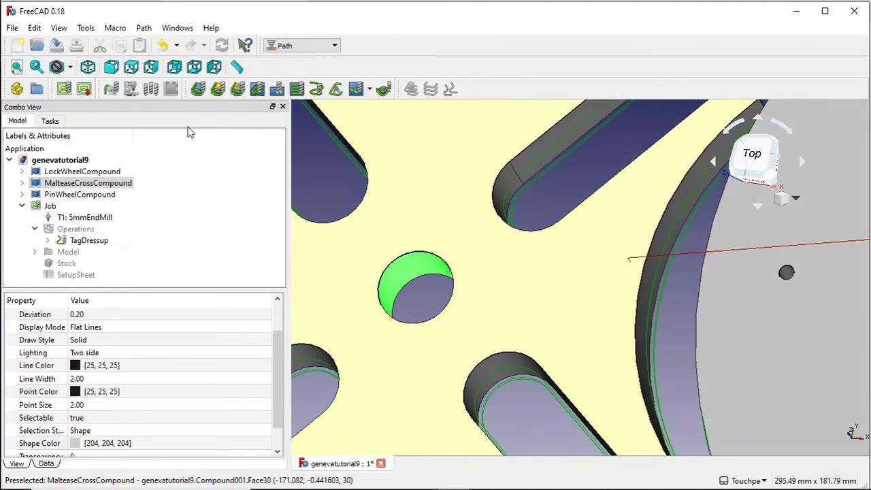
Create a Profile Faces operation on the hole face and preview its toolpath.
{"action": "left_click", "coordinate": [219, 91]}
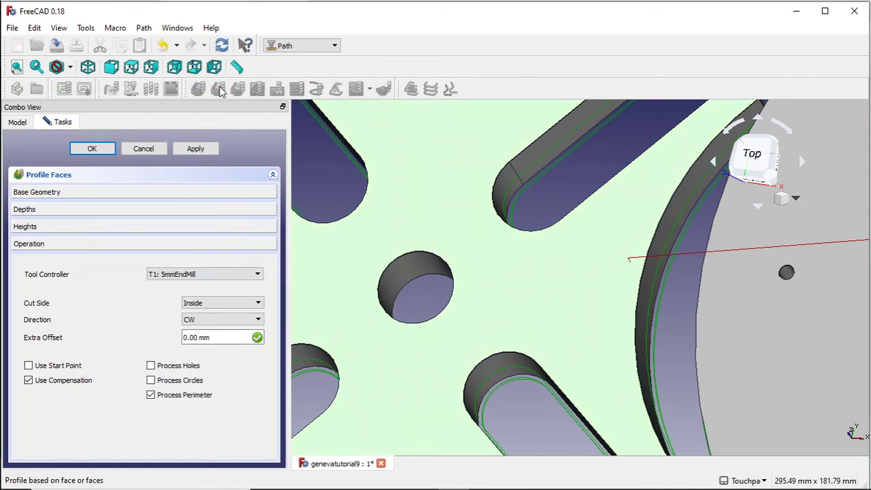
{"action": "left_click", "coordinate": [195, 154]}
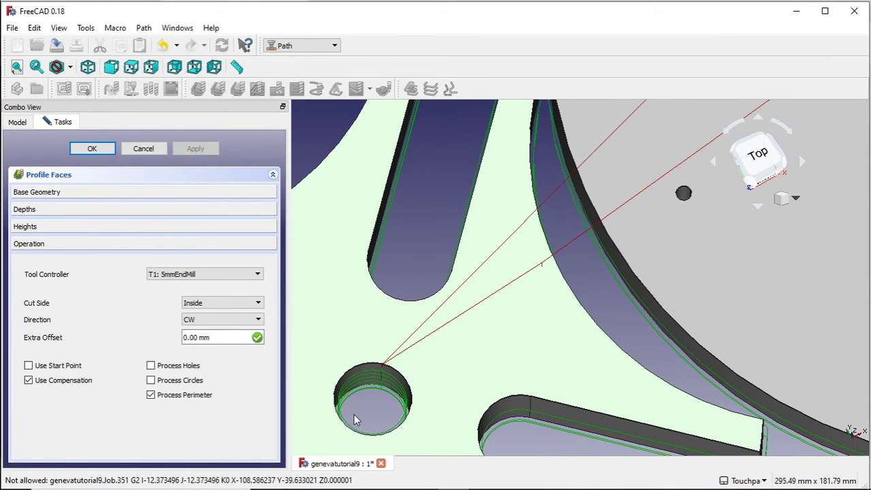
{"action": "middle_click_drag", "start_coordinate": [370, 403], "coordinate": [409, 375]}
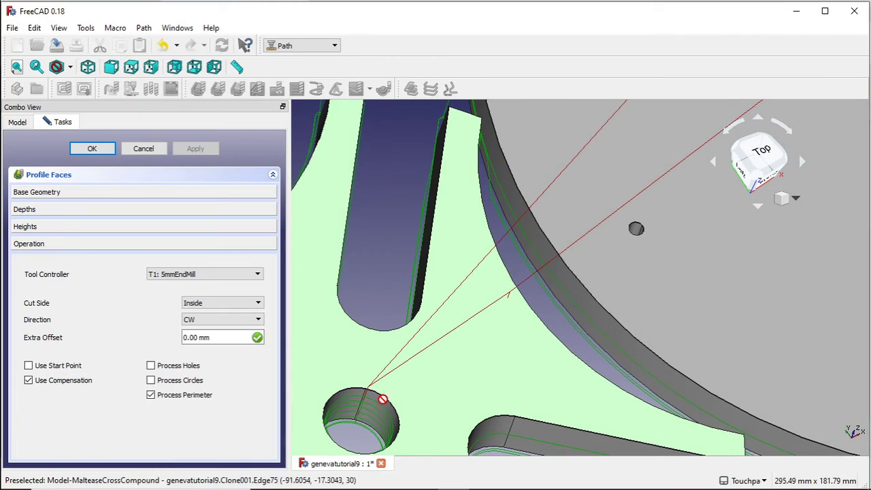
{"action": "middle_click_drag", "start_coordinate": [349, 453], "coordinate": [369, 305]}
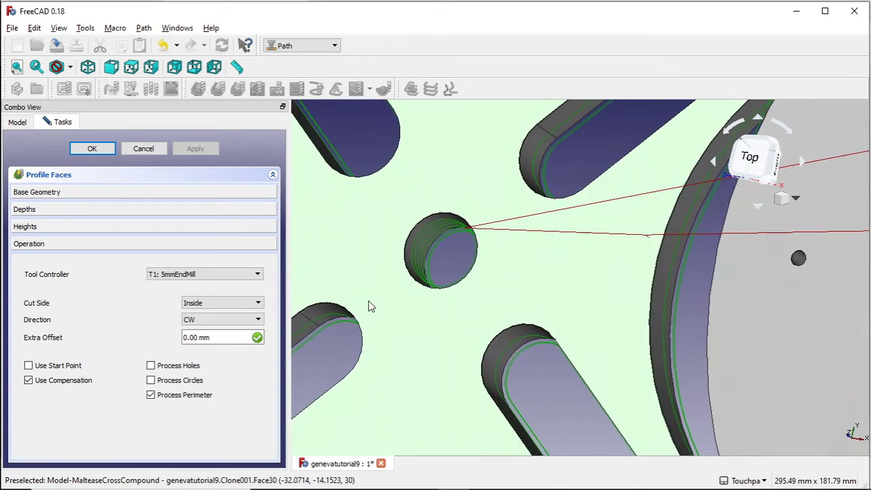
Review the Depths, Base Geometry, Operation and Heights settings, then select the 5.00 mm Step Down.
{"action": "left_click", "coordinate": [115, 211]}
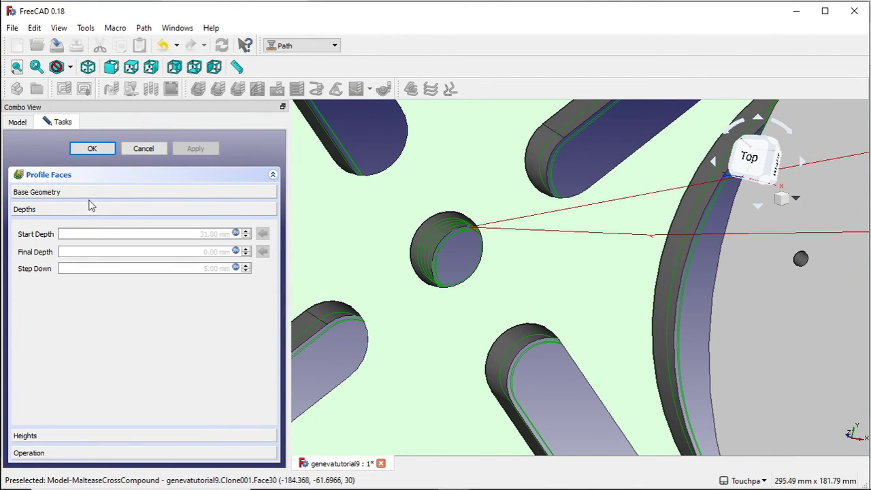
{"action": "left_click", "coordinate": [97, 195]}
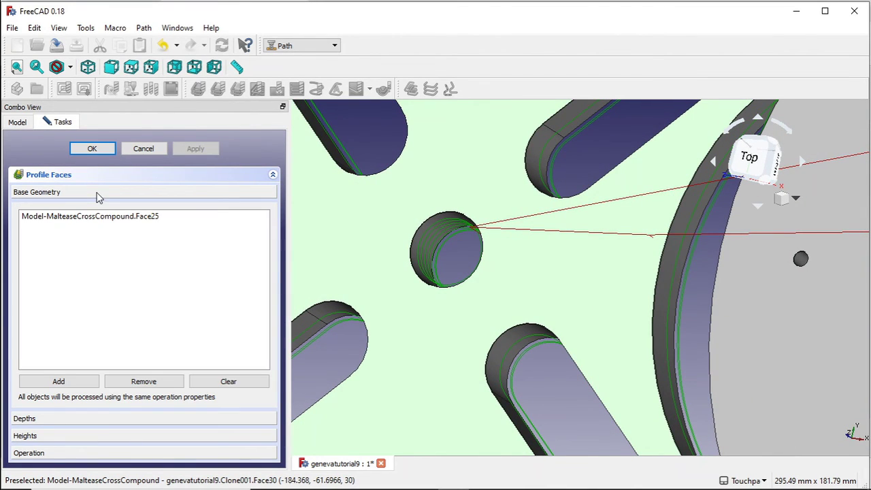
{"action": "left_click", "coordinate": [86, 453]}
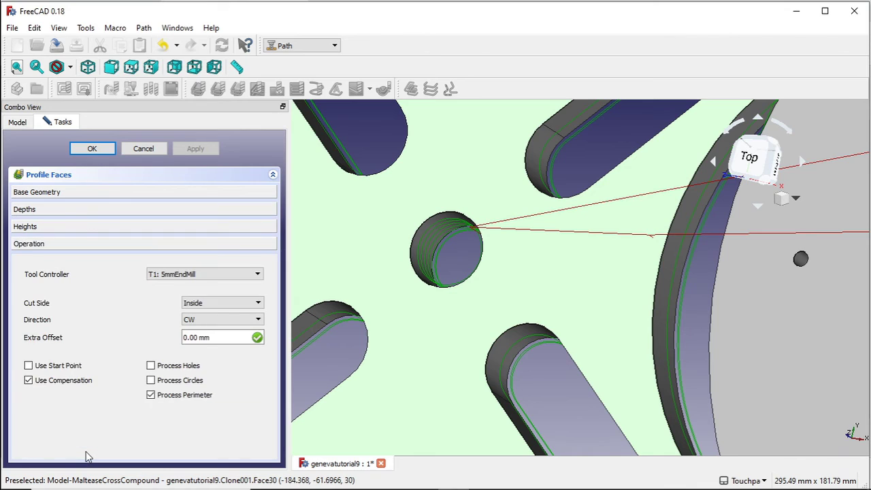
{"action": "left_click", "coordinate": [88, 226]}
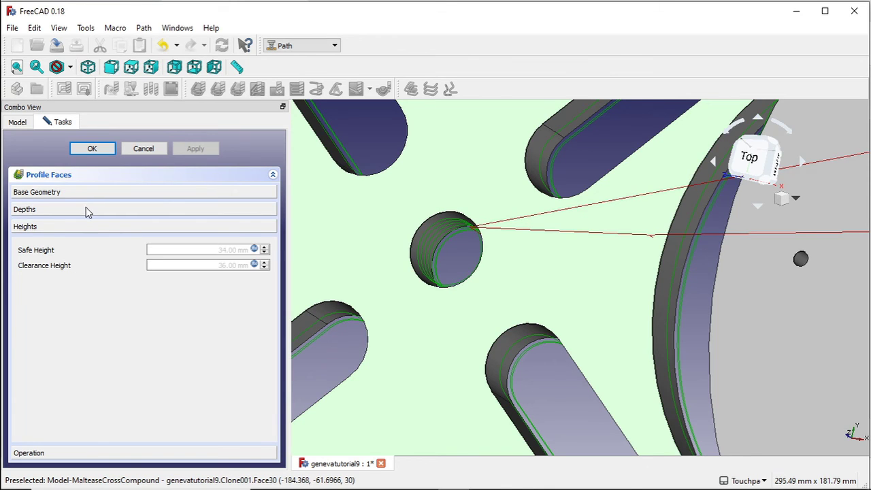
{"action": "left_click", "coordinate": [85, 208]}
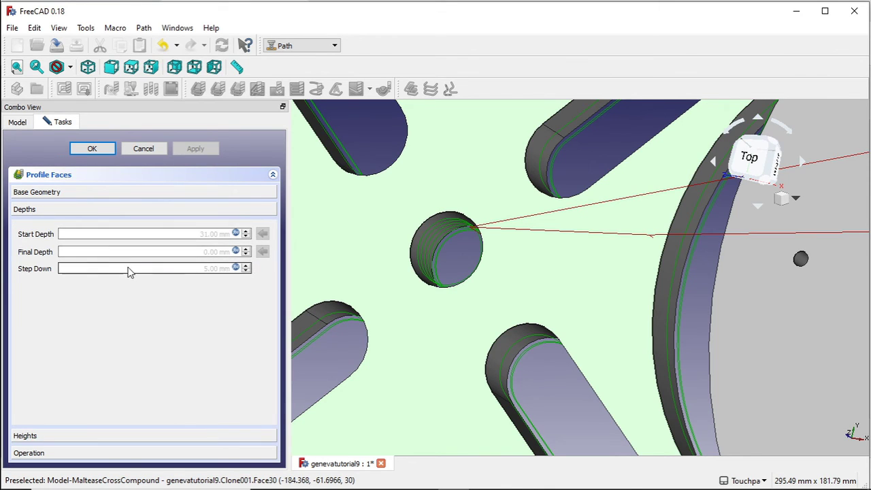
{"action": "left_click_drag", "start_coordinate": [120, 270], "coordinate": [233, 270]}
Replace the Step Down formula OpToolDiameter with 15 mm and reapply the toolpath.
{"action": "left_click", "coordinate": [181, 271]}
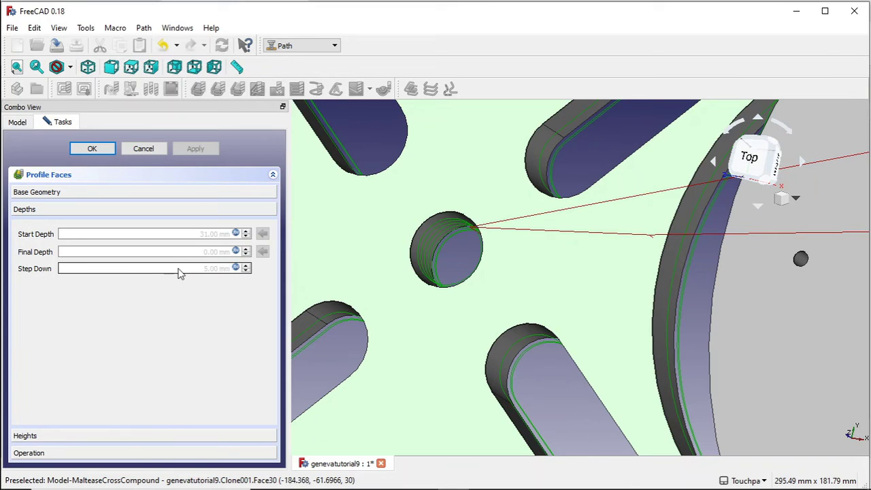
{"action": "left_click", "coordinate": [235, 269]}
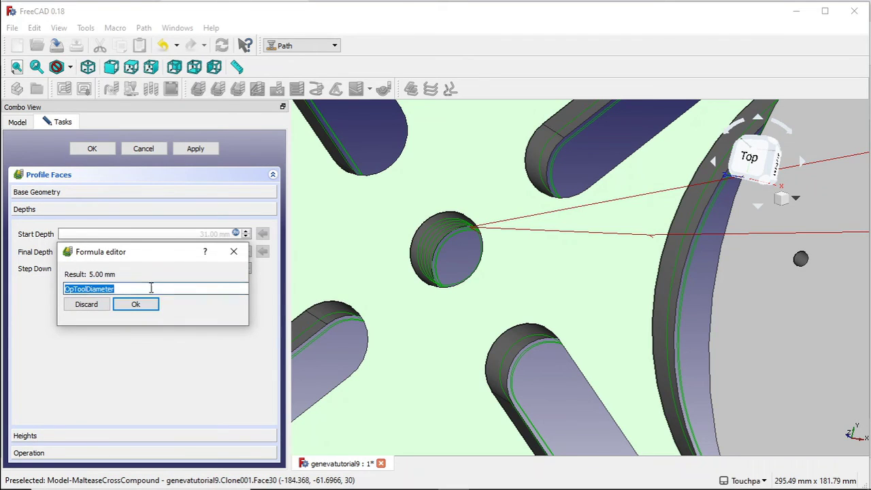
{"action": "type", "text": "15"}
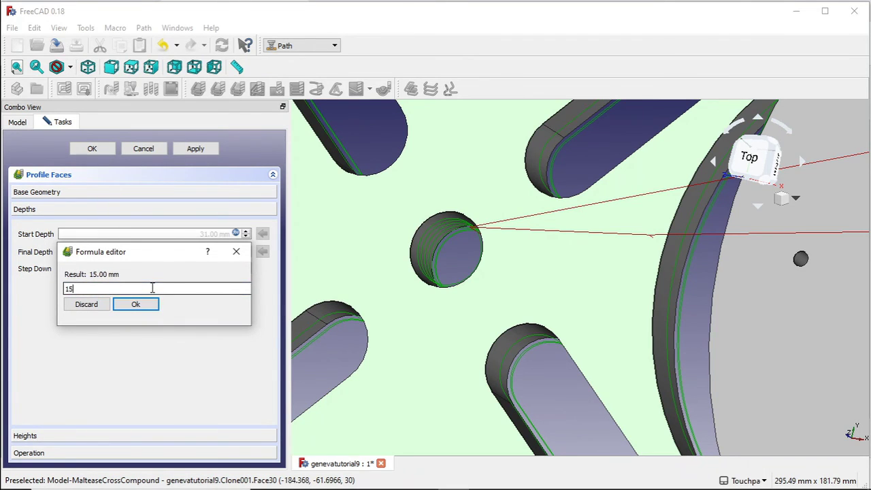
{"action": "left_click", "coordinate": [144, 304]}
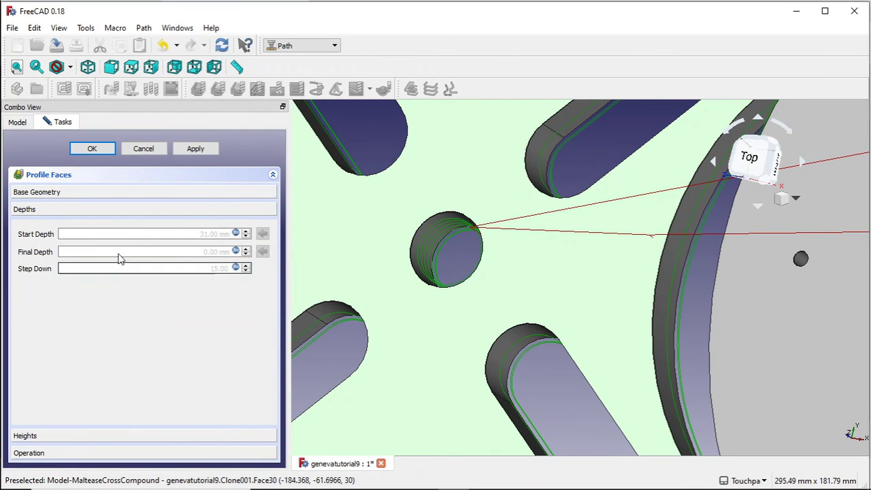
{"action": "left_click", "coordinate": [192, 150]}
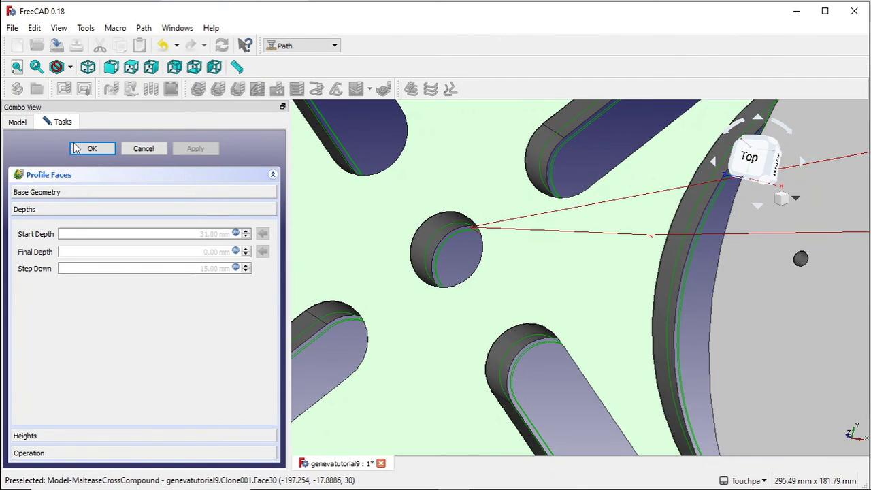
Commit the Profile_Faces operation and orbit the model to inspect its axle-hole toolpath.
{"action": "left_click", "coordinate": [95, 149]}
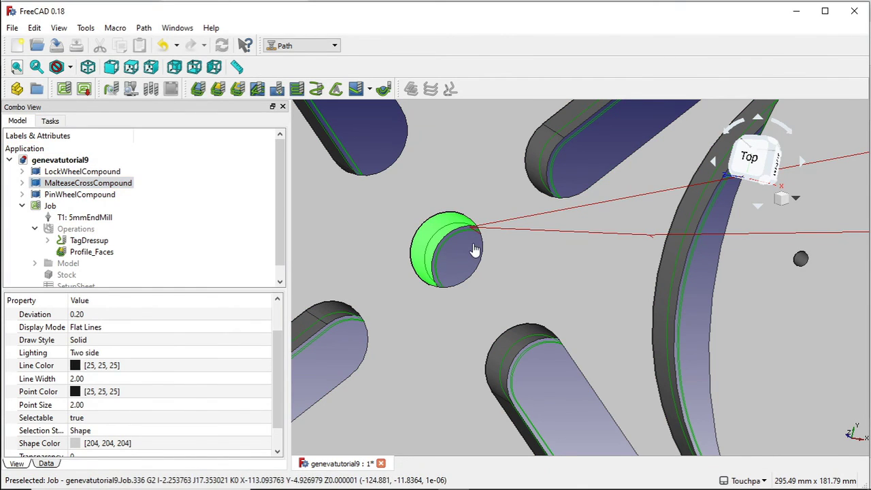
{"action": "left_click", "coordinate": [456, 248]}
{"action": "middle_click_drag", "start_coordinate": [456, 253], "coordinate": [422, 268]}
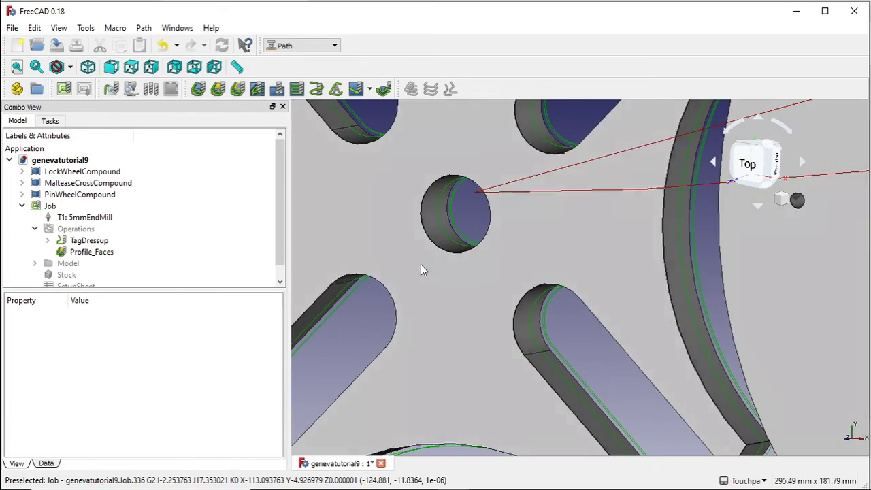
{"action": "scroll", "coordinate": [543, 252], "scroll_direction": "down", "scroll_amount": 5}
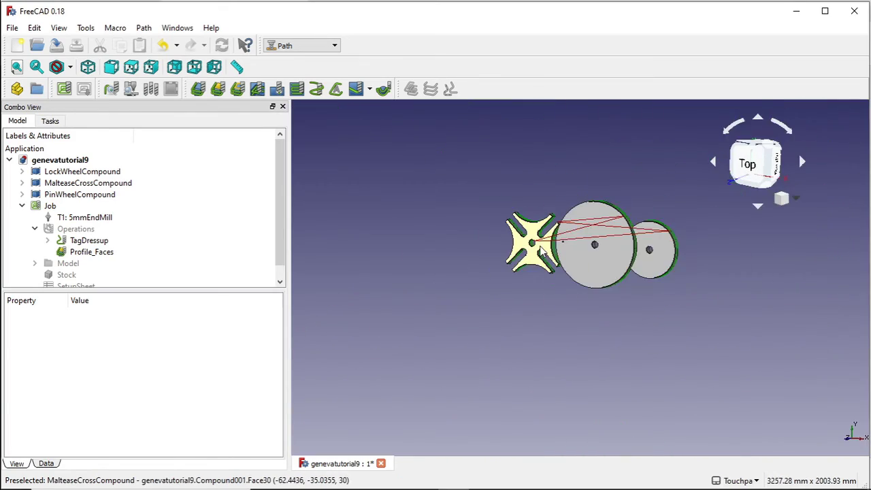
{"action": "scroll", "coordinate": [544, 251], "scroll_direction": "up", "scroll_amount": 3}
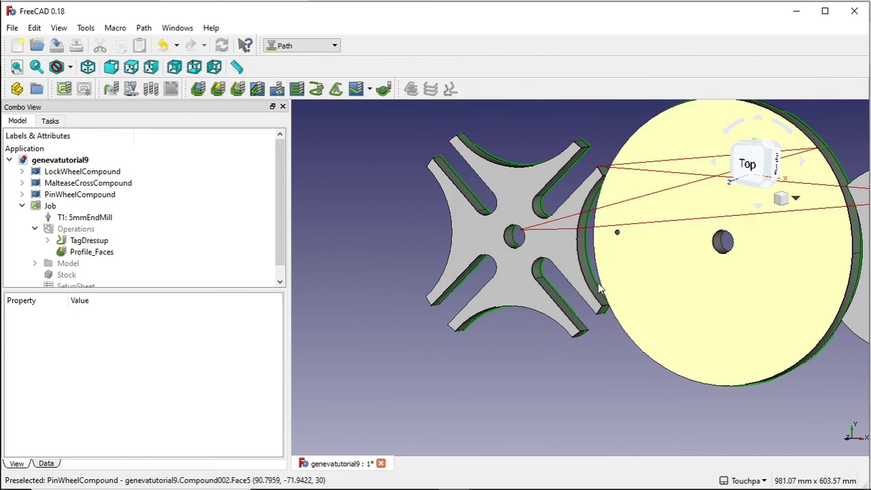